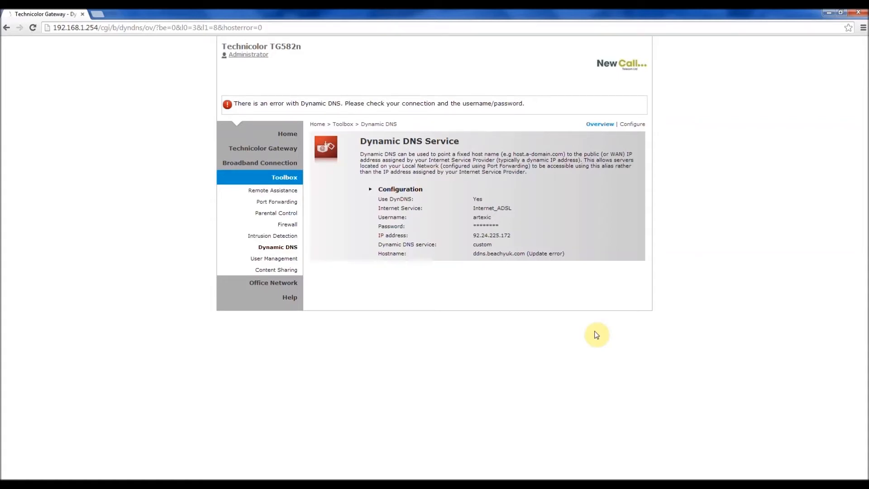
Step: Apply the Dynamic DNS configuration with the custom service selected and check the hostname's update status
left_click(643, 125)
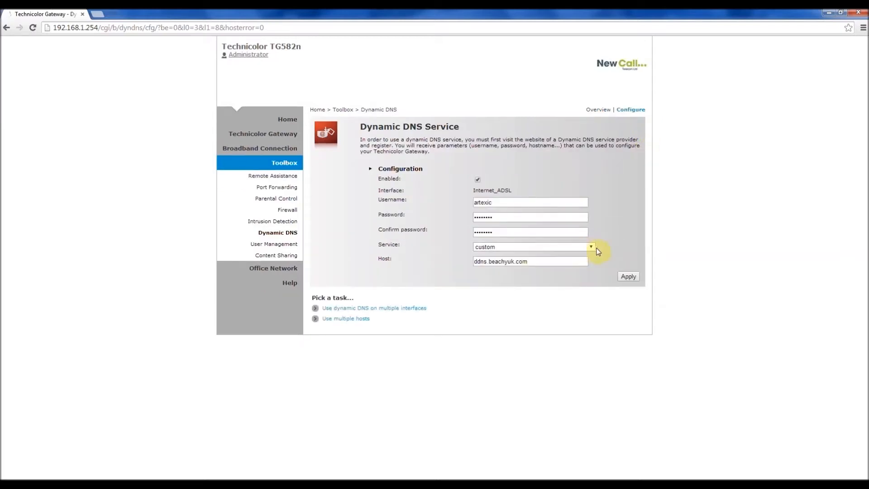
left_click(592, 249)
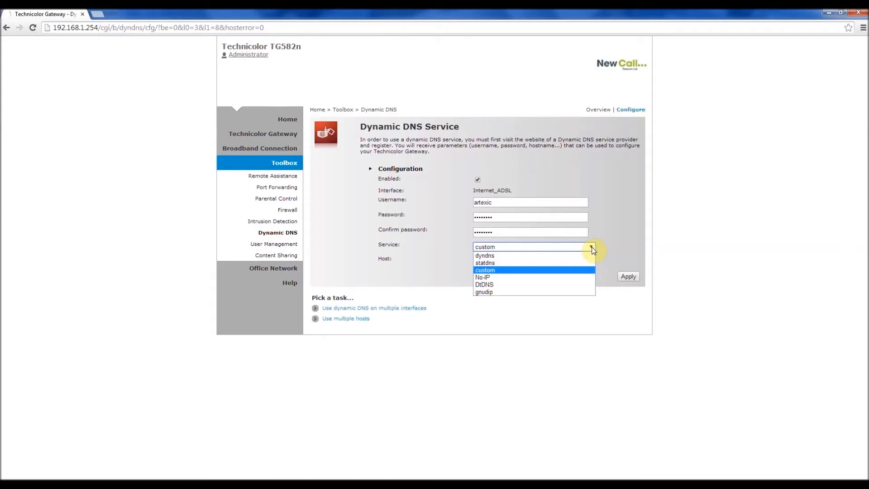
left_click(620, 242)
left_click(628, 277)
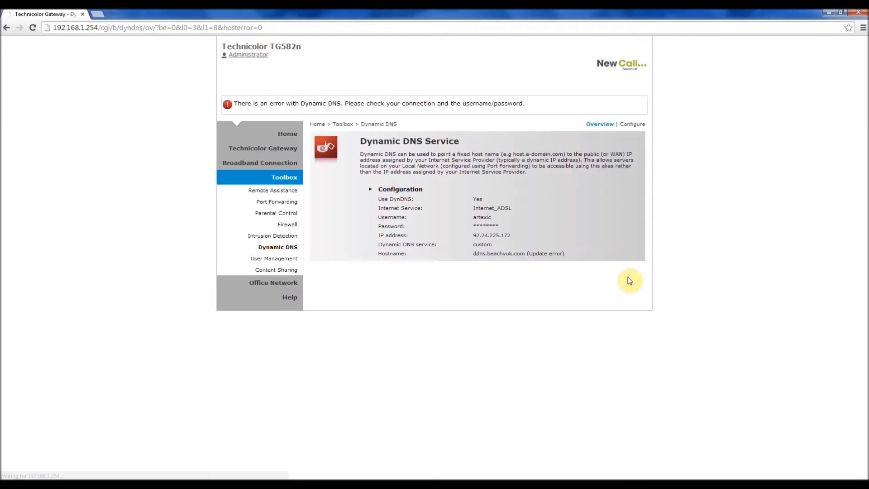
left_click_drag(575, 254, 526, 252)
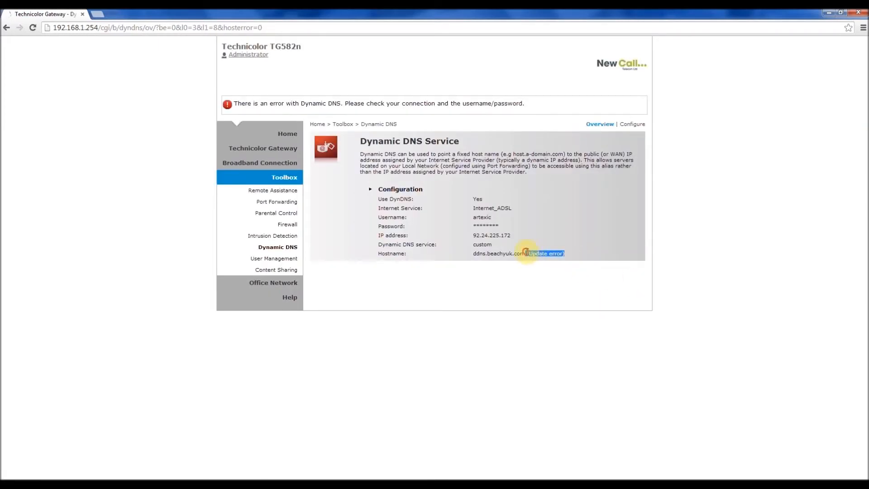
left_click(619, 307)
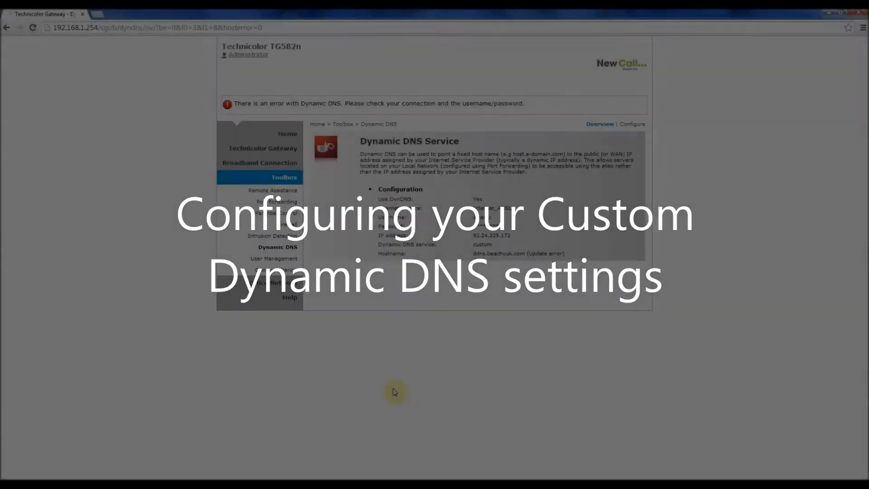
Step: Switch to the Command Prompt, start the Telnet client and open a connection to 192.168.1.254
left_click(332, 487)
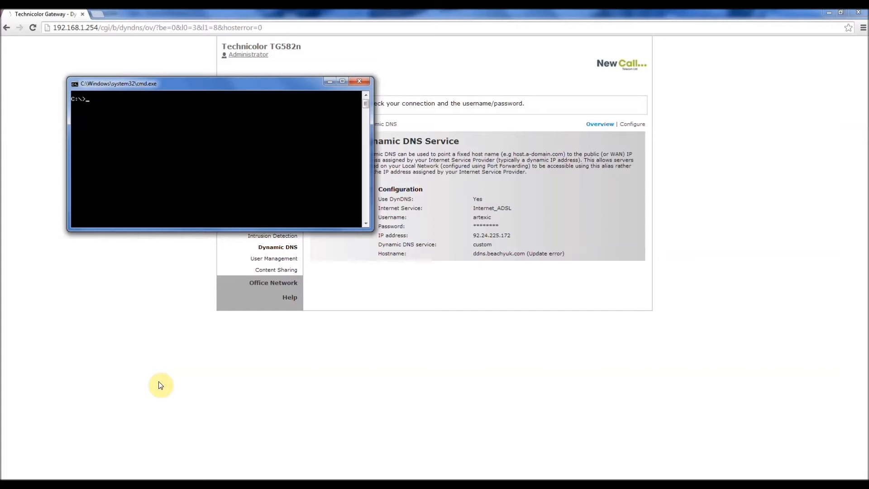
type("telnet")
key("Return")
type("o 1")
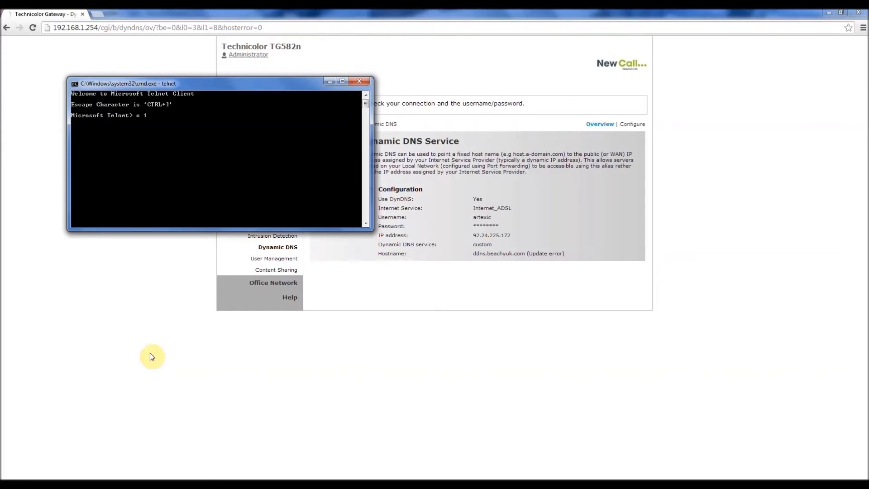
type("92.168.1.254")
key("Return")
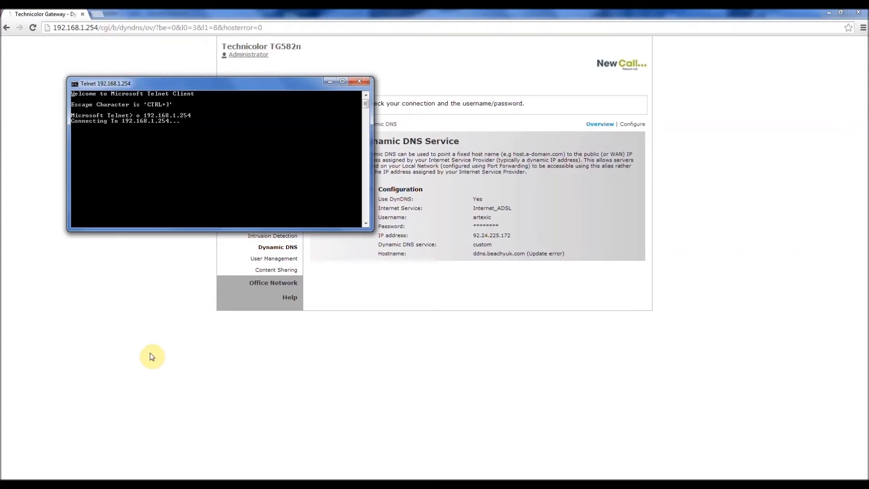
Step: Log in to the gateway's Telnet session as Administrator
type("Admin")
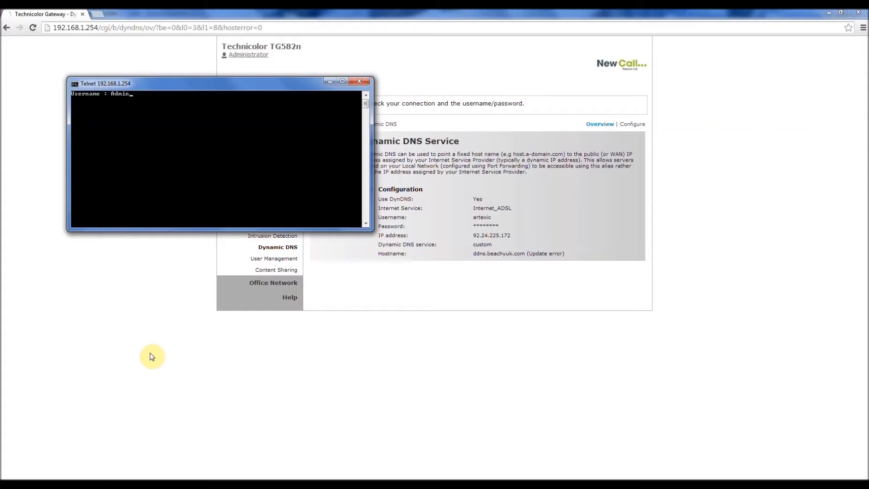
type("istrator")
key("Return")
key("Return")
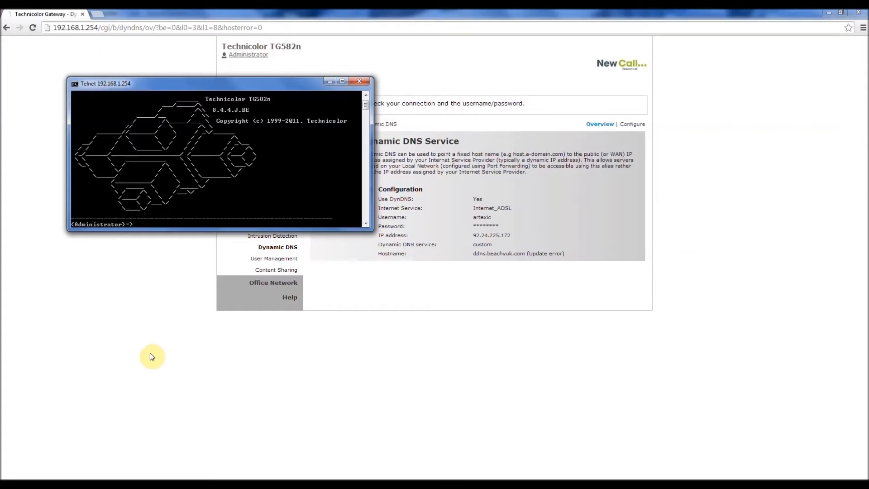
Step: List the gateway's dyndns services and examine the custom service's server, request and interval settings
type("dyndns service list")
key("Return")
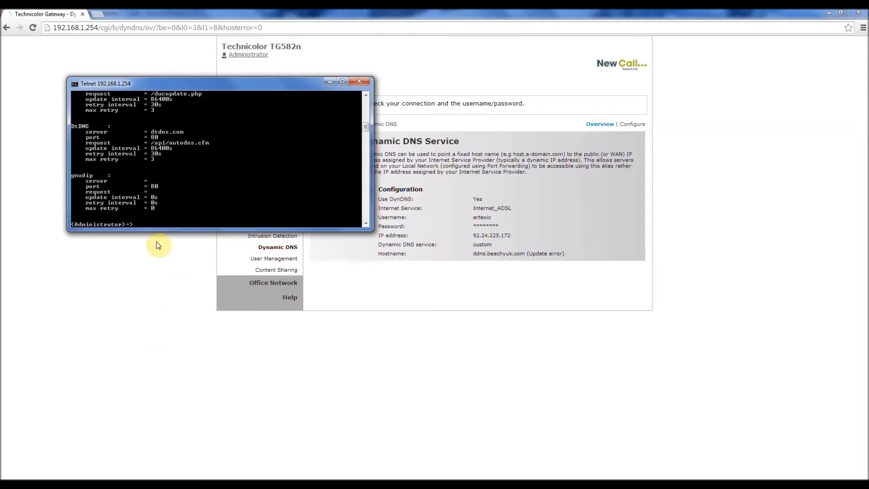
left_click_drag(213, 229, 221, 438)
scroll(200, 322, "up", 10)
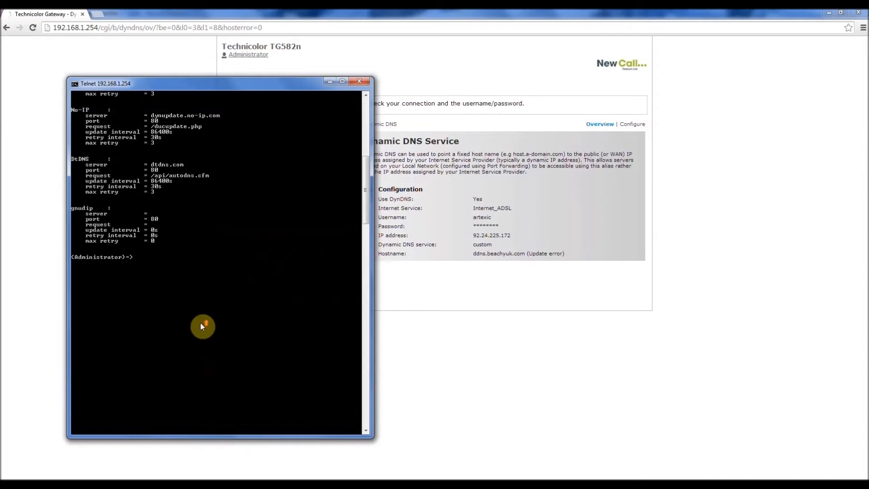
scroll(195, 324, "up", 1)
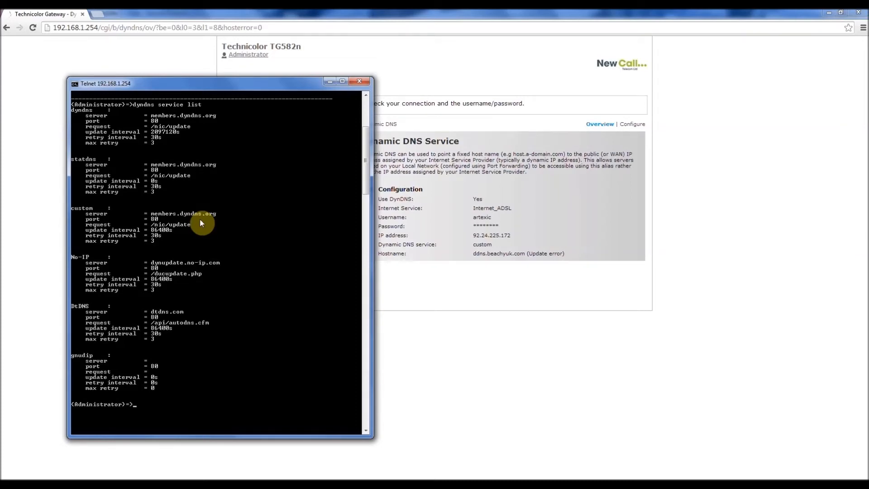
Step: Modify the custom dyndns service to server ddns.beachyuk.com, updateinterval 7200 and request /update.php, and save the configuration with saveall
type("y")
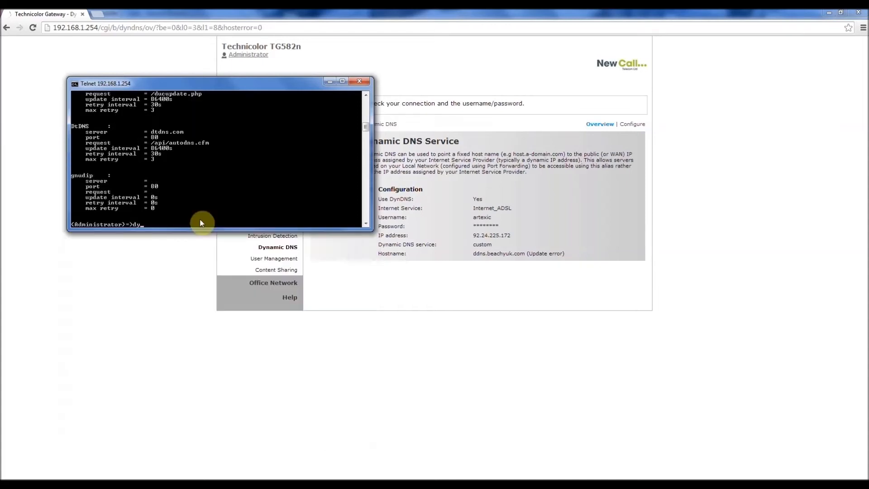
type("ndns service modify name=custom server=ddns.beachyuk.com")
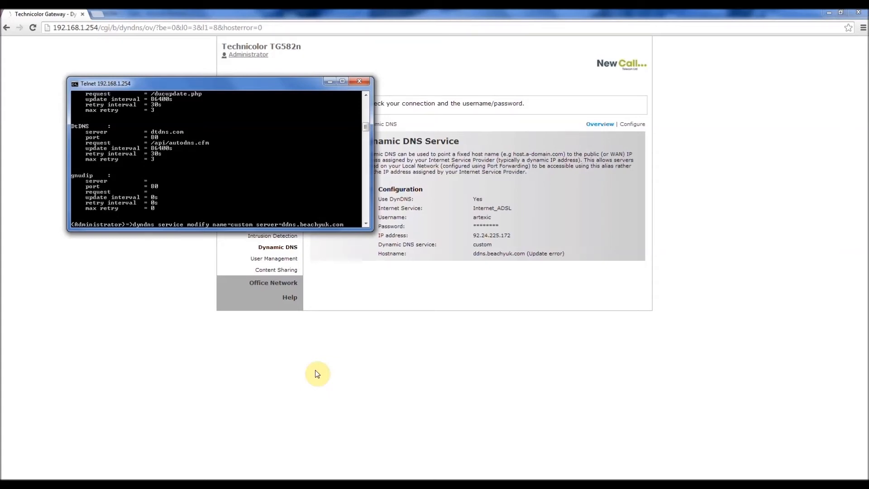
type(" updatei")
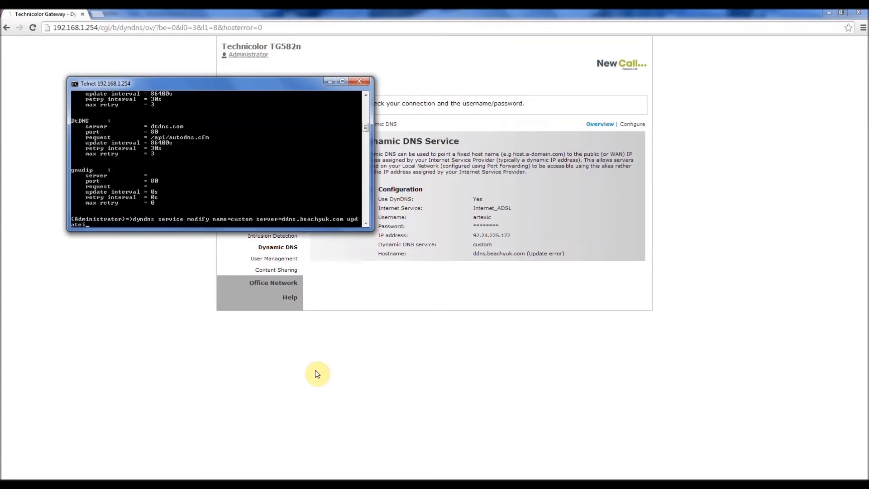
type("nterval=7200 request=/update.php")
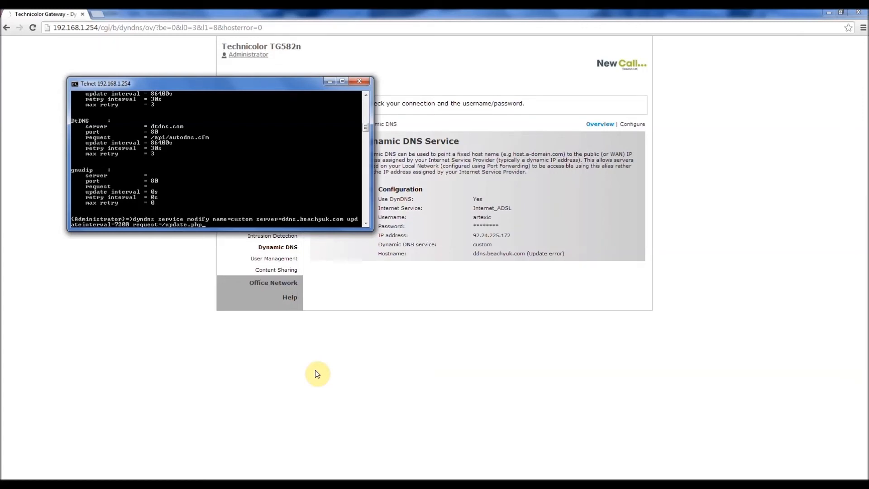
key("Return")
type("saveall")
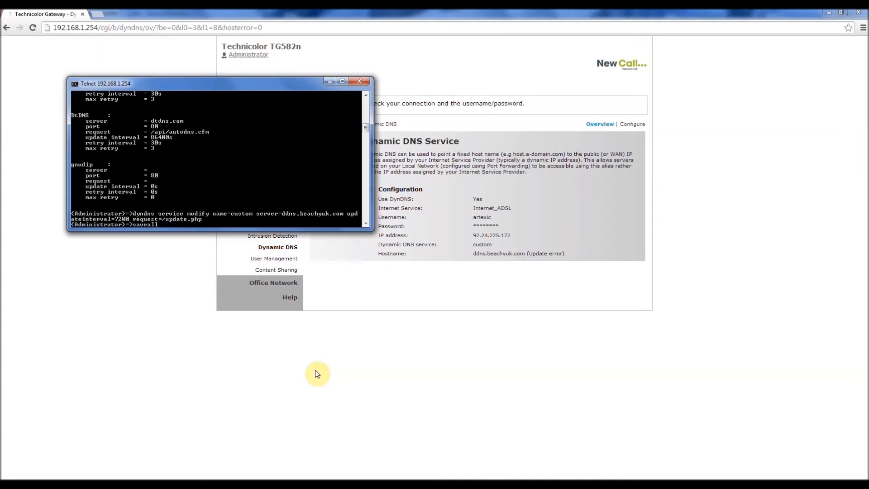
key("Return")
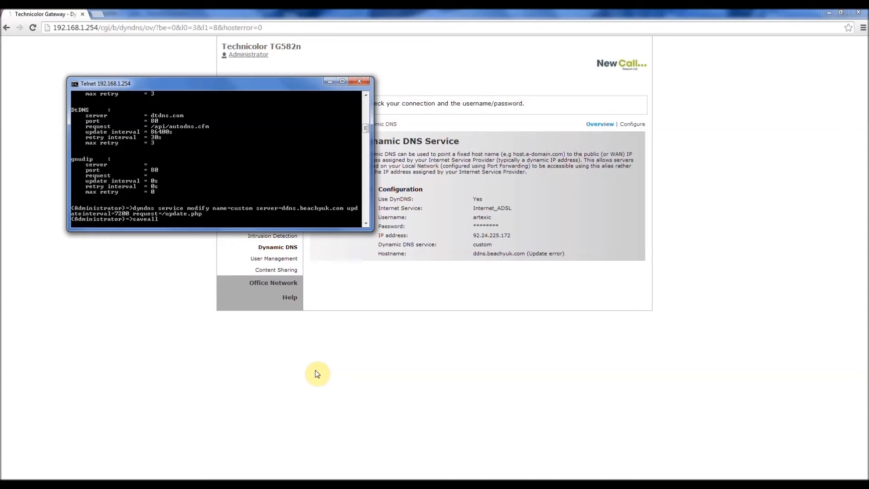
Step: List the dyndns services again and check the modified settings of the custom service
key("Up")
key("Up")
key("Up")
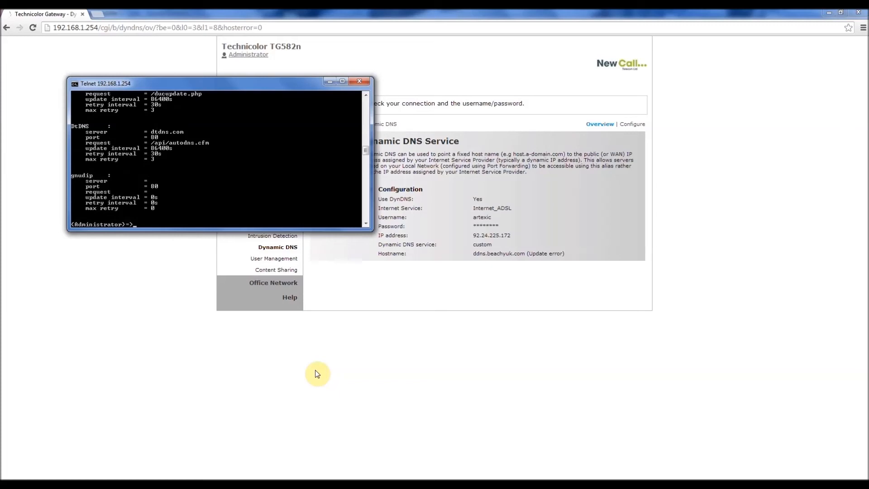
left_click_drag(192, 231, 181, 448)
scroll(190, 297, "up", 8)
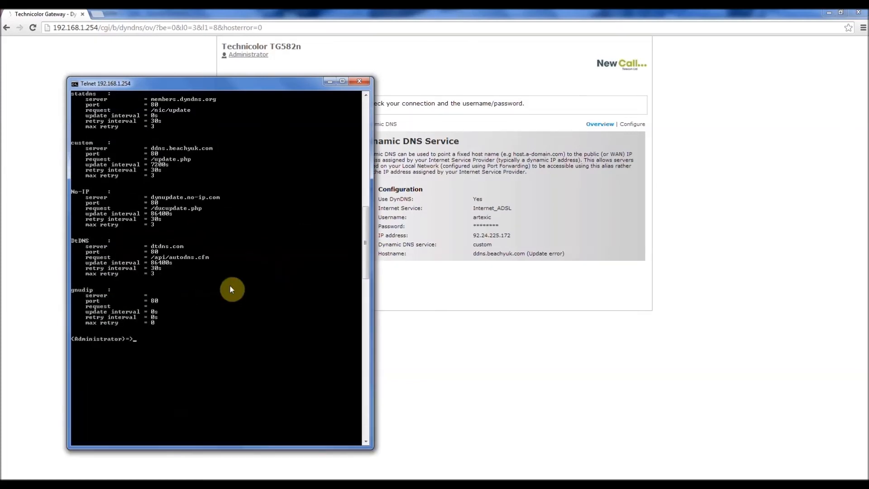
scroll(230, 285, "up", 1)
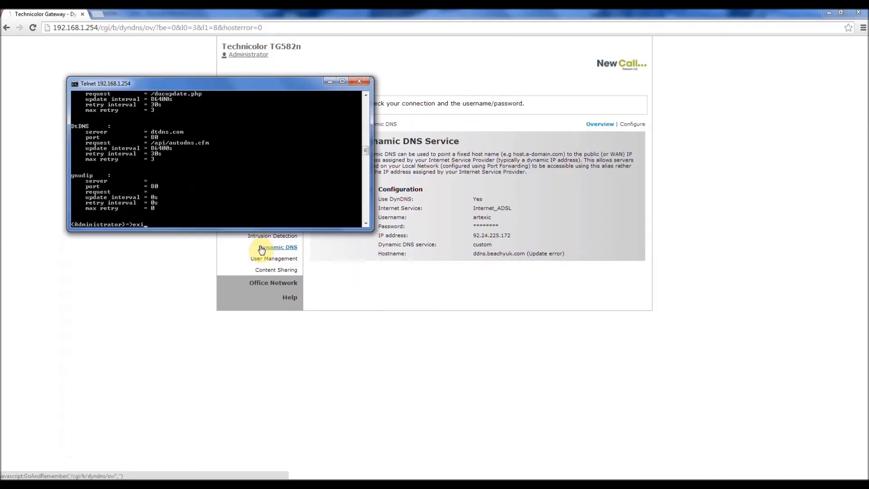
Step: Exit the gateway session, quit the Telnet client and return to the gateway's web page
type("exit")
key("Return")
key("Return")
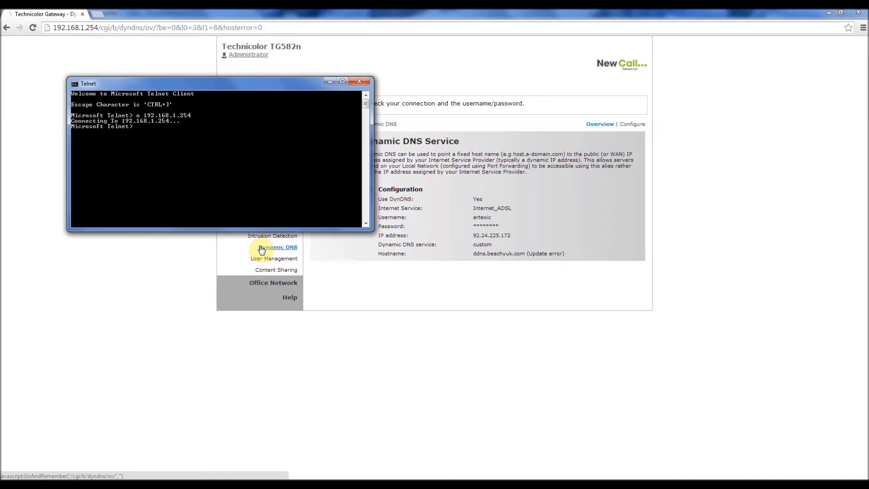
type("q")
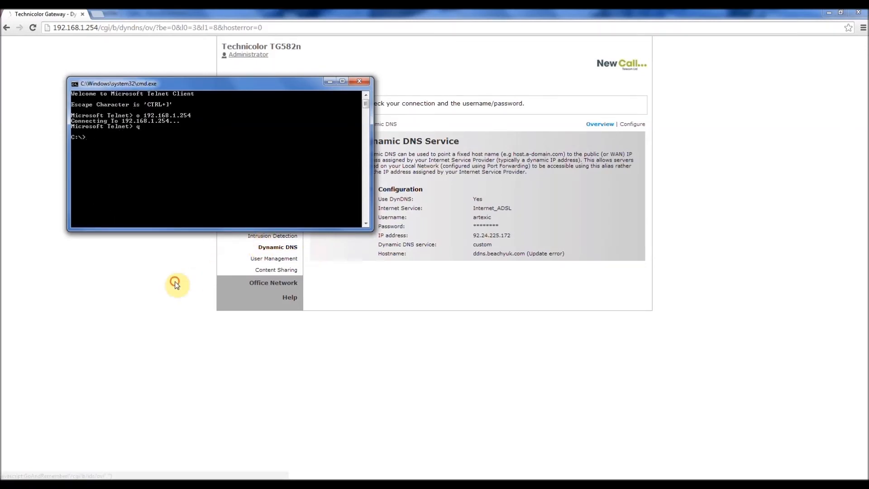
key("Return")
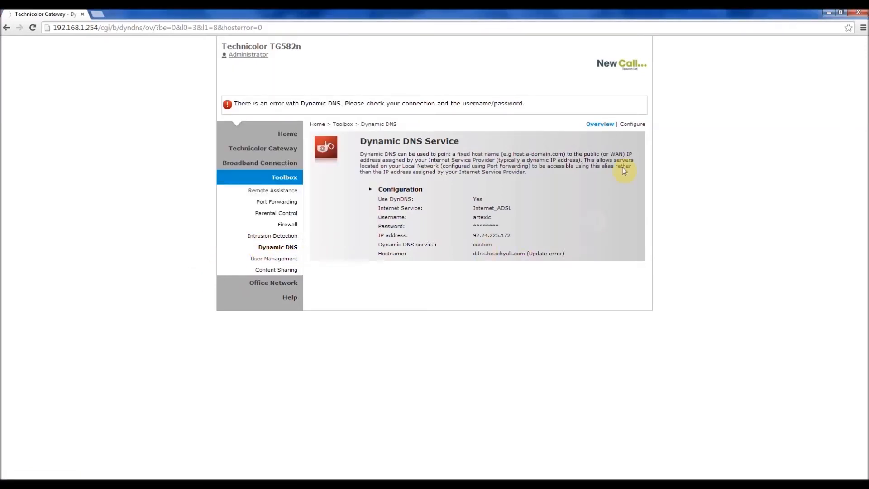
Step: Reapply the existing Dynamic DNS configuration on the web page and verify the update status beside the hostname
left_click(632, 124)
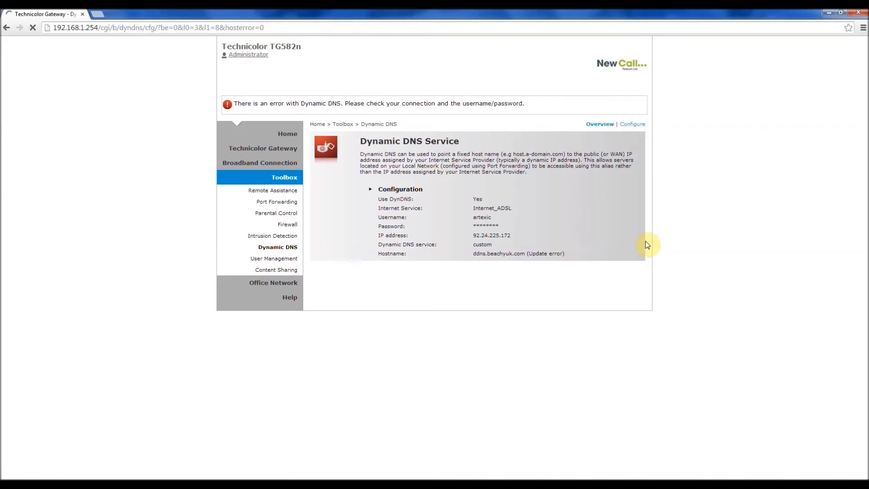
left_click(628, 277)
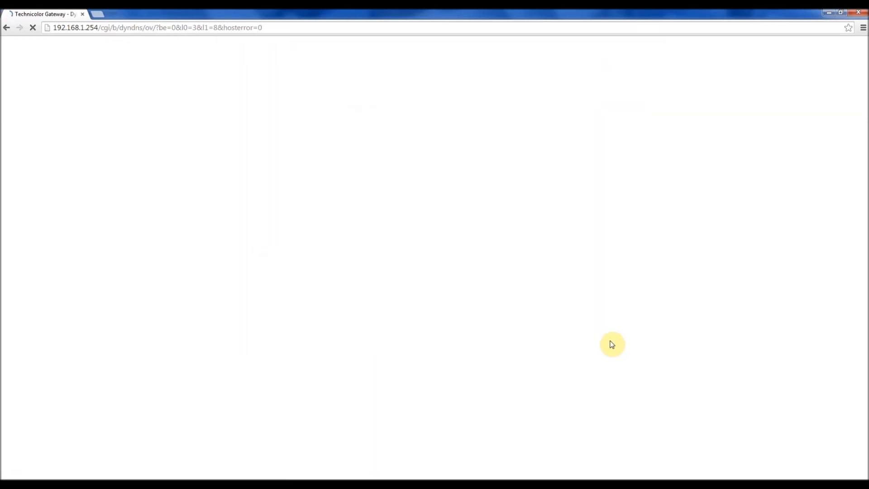
left_click_drag(587, 239, 525, 238)
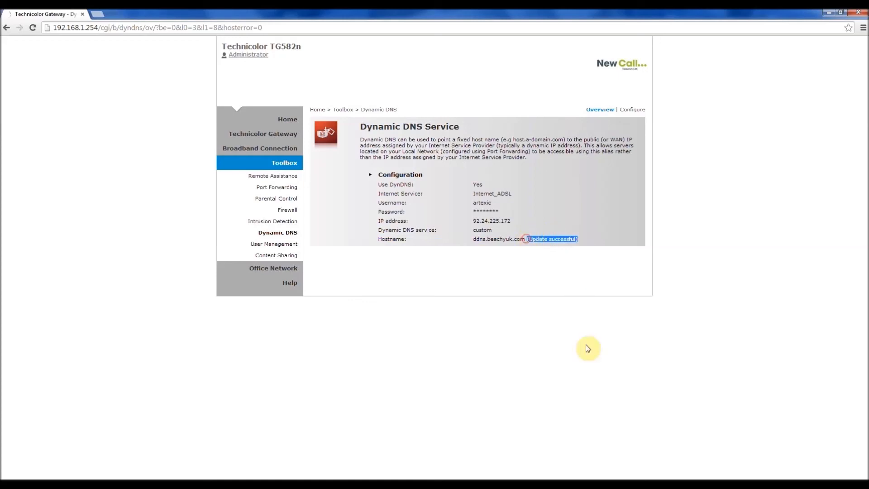
left_click(588, 349)
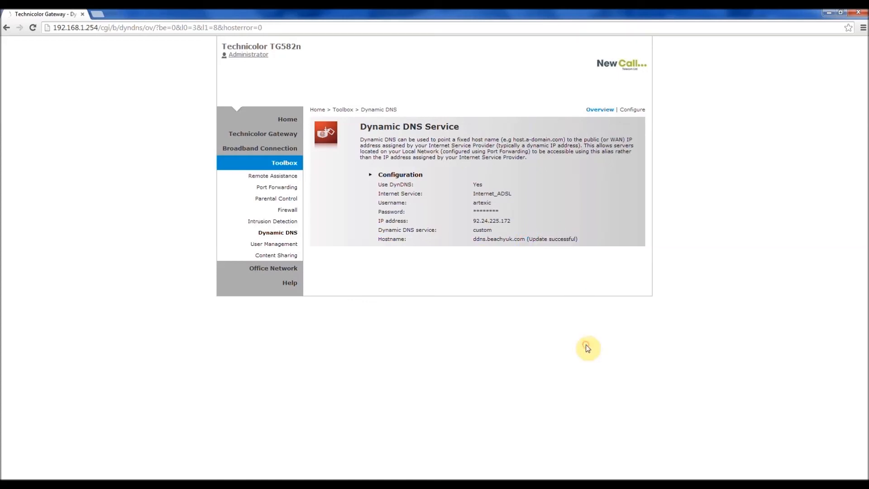